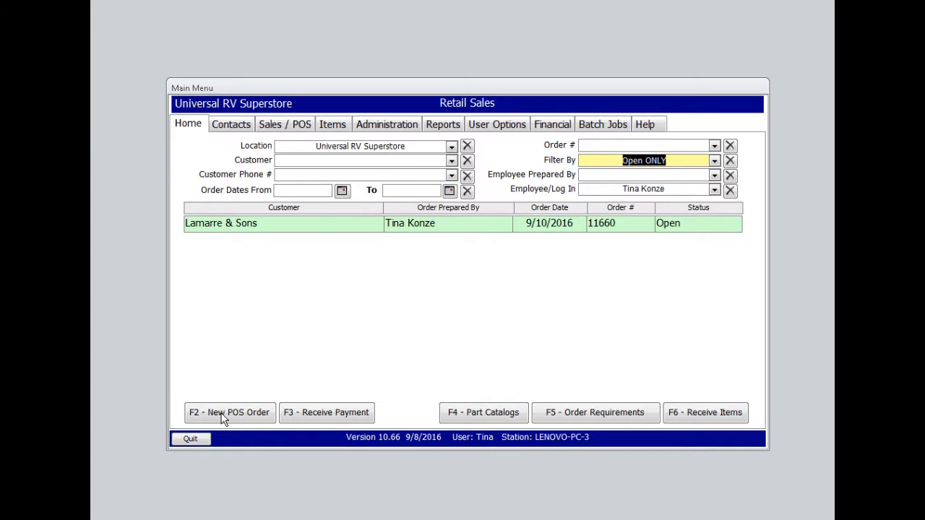
Start a new POS order and search the customer list by the first letters of the customer's last name
click(221, 413)
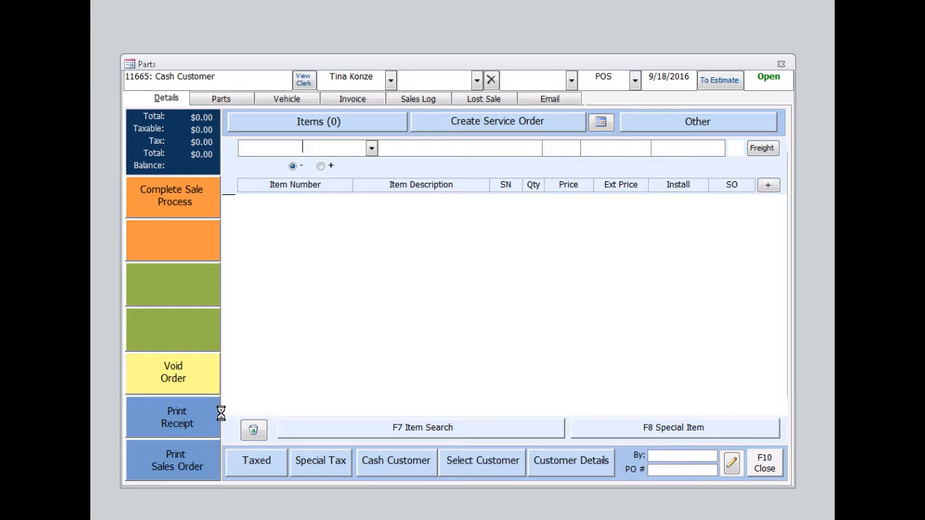
click(483, 464)
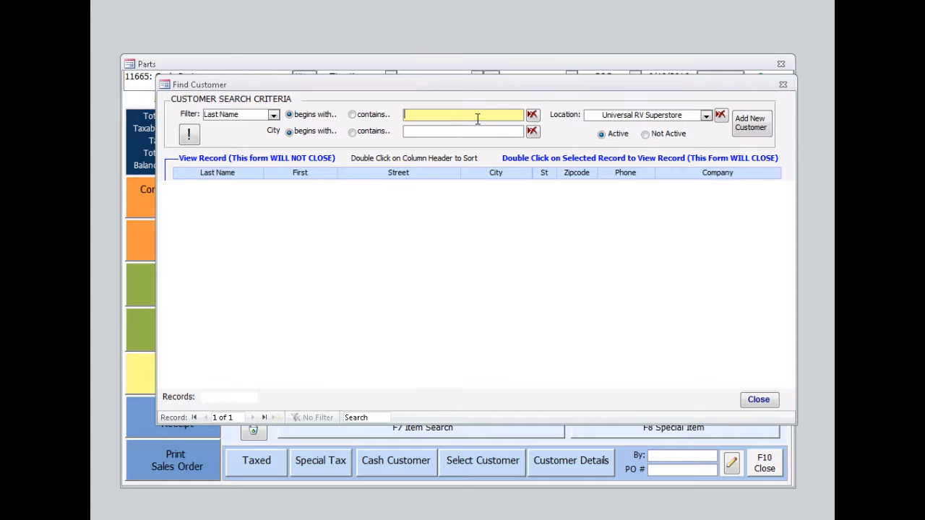
text(do)
key(Tab)
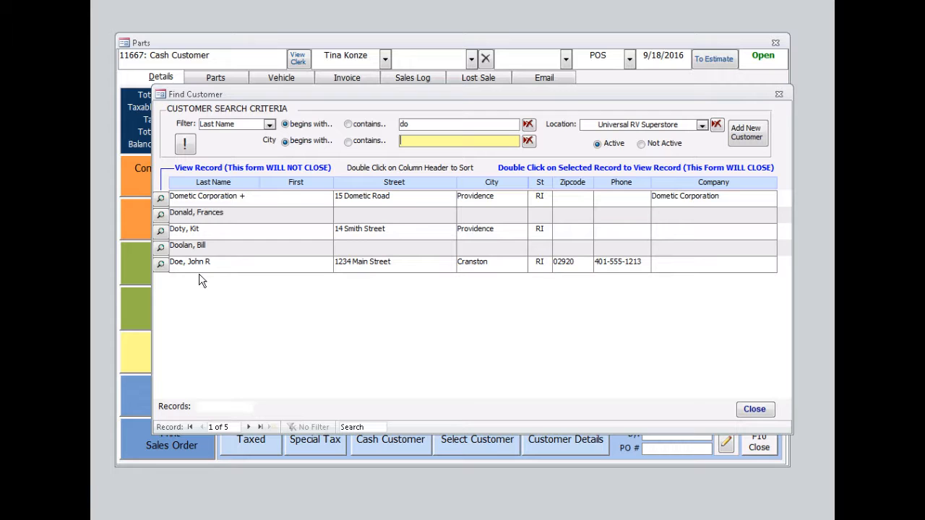
Open the found customer's record, correct their phone number and save, then select that customer for the order
click(160, 265)
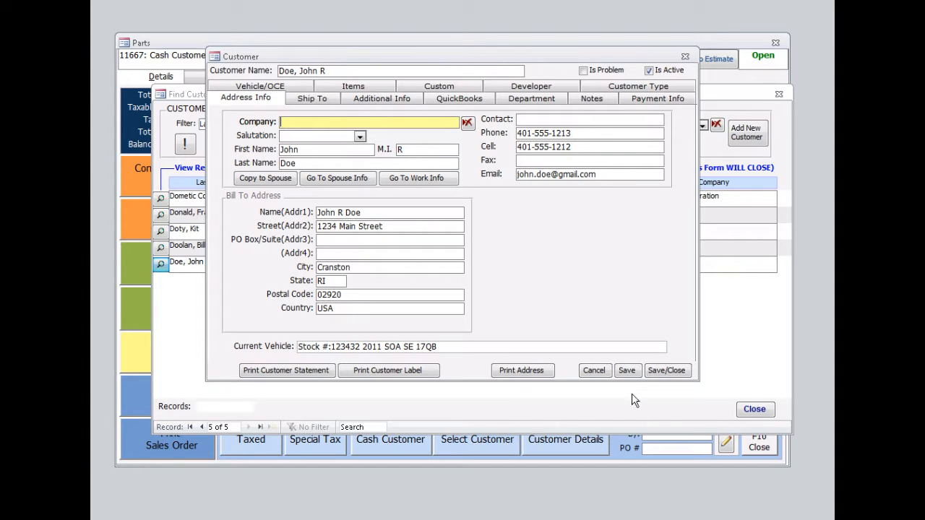
click(576, 135)
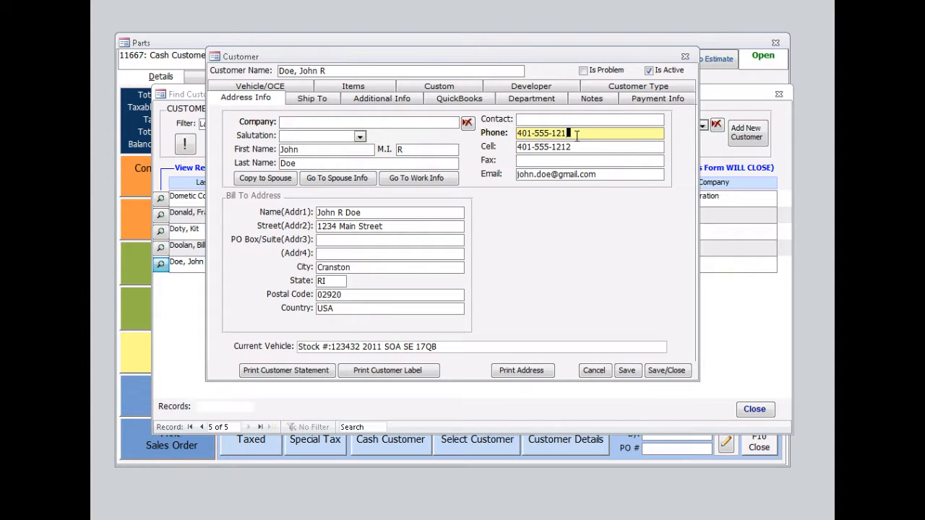
text(2)
click(664, 370)
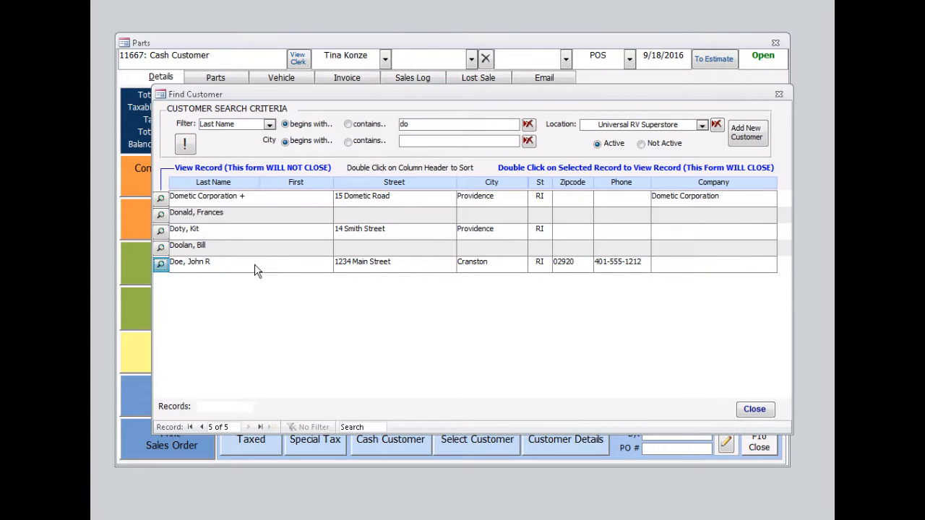
double_click(215, 266)
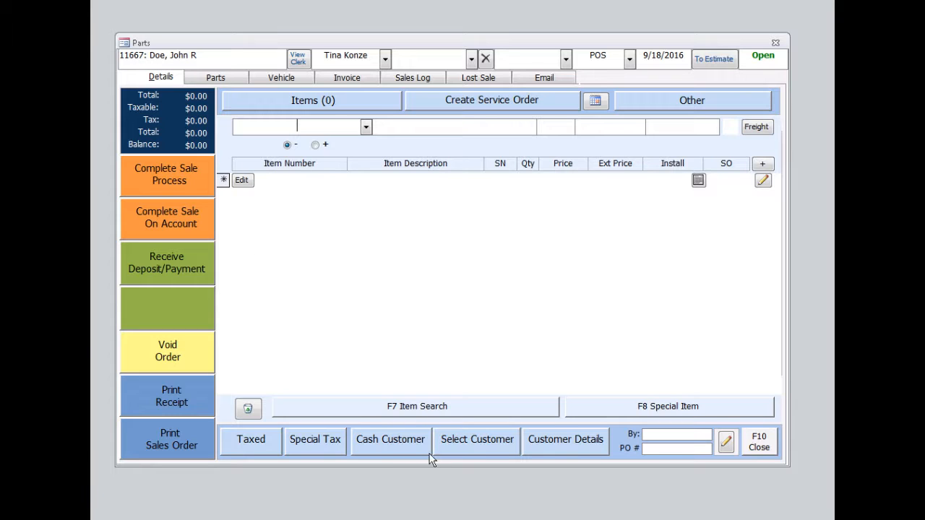
click(433, 409)
text(blind-)
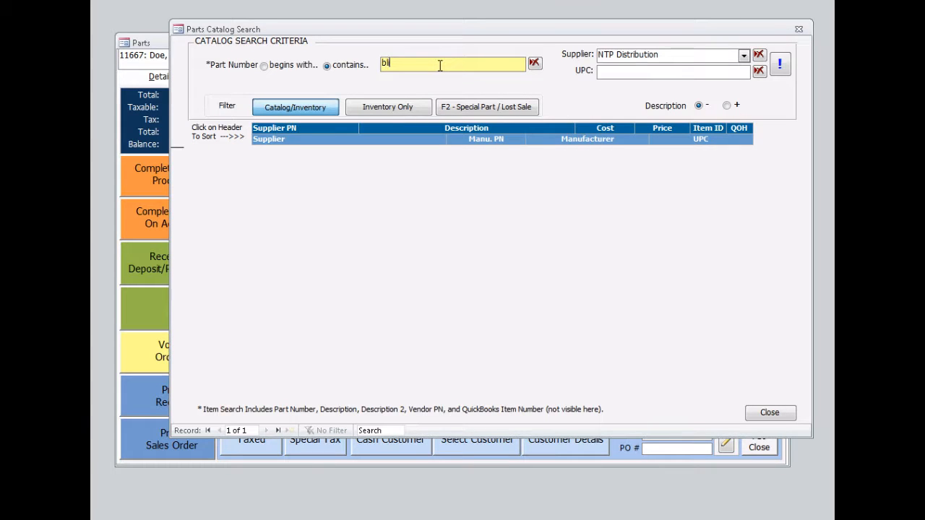
text(mini)
key(Return)
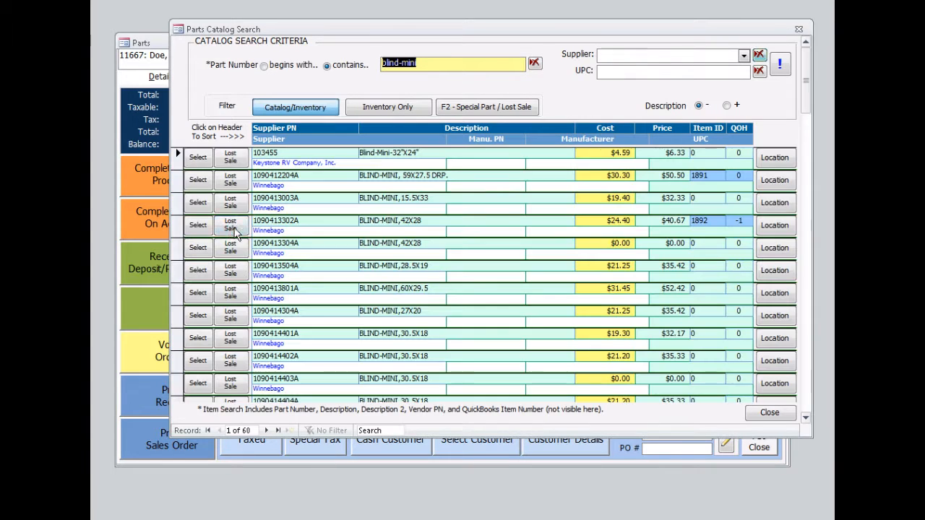
click(198, 226)
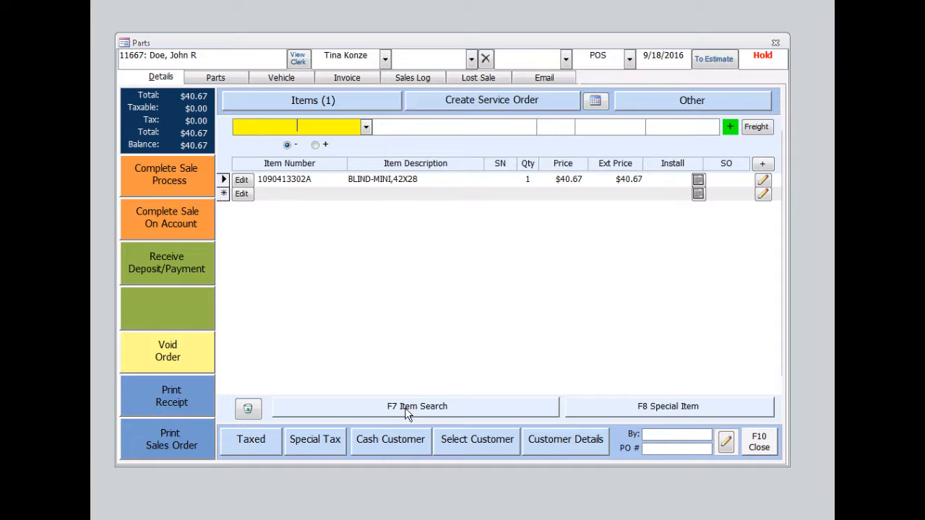
Add a special order item with a generated PO number and the description "mini blind 42x28"
click(690, 413)
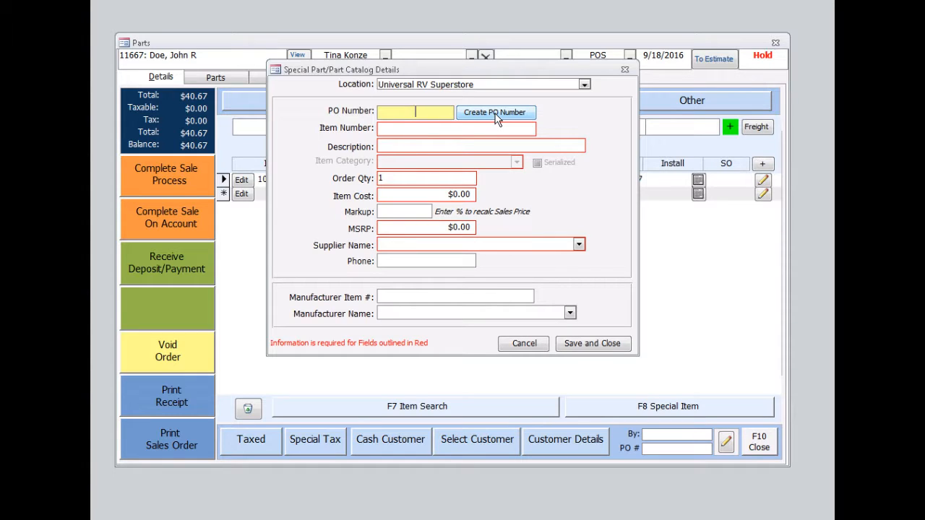
click(495, 118)
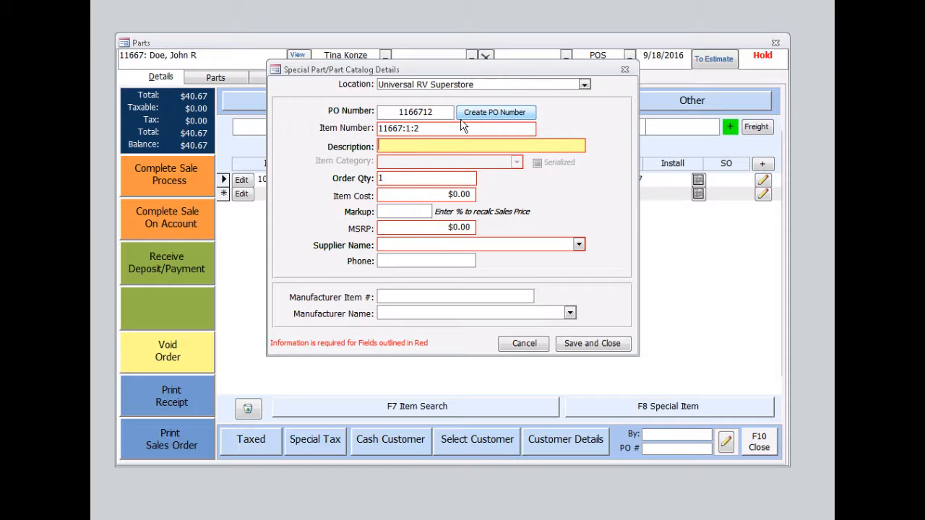
text(mini blind 42x28)
click(419, 180)
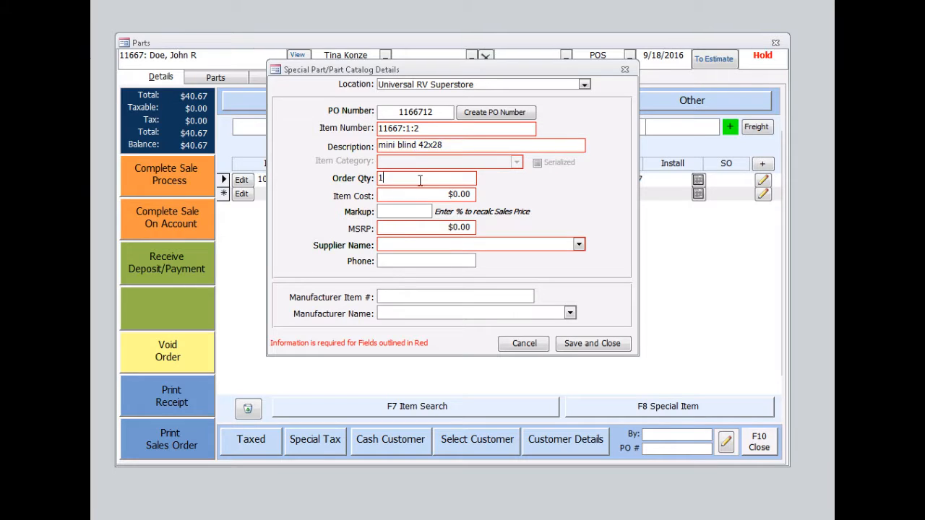
key(Tab)
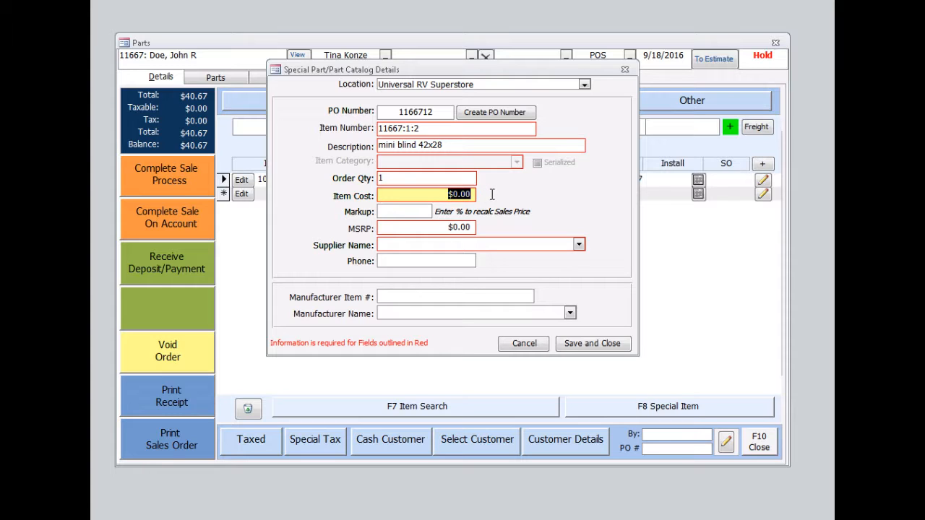
Set the special item's cost to $20.00 and supplier to Winnebago, then save it
text(20)
key(Tab)
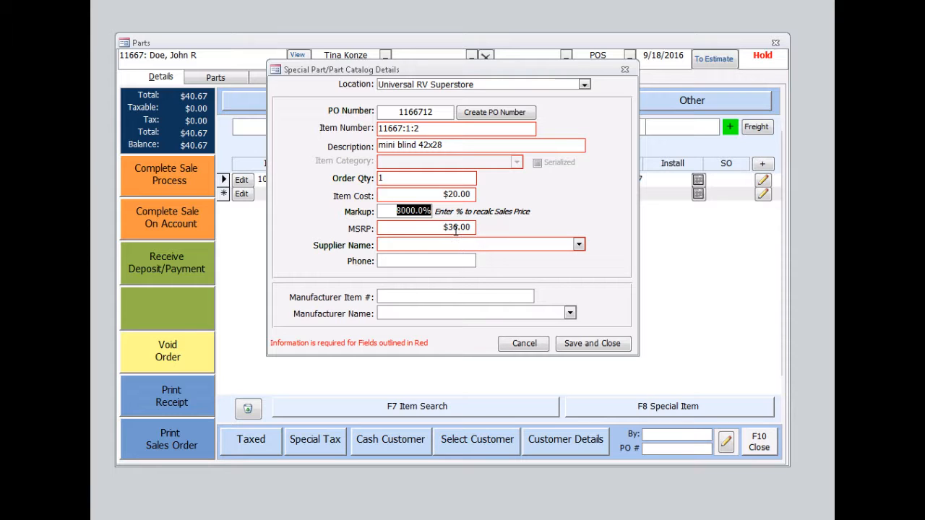
click(579, 245)
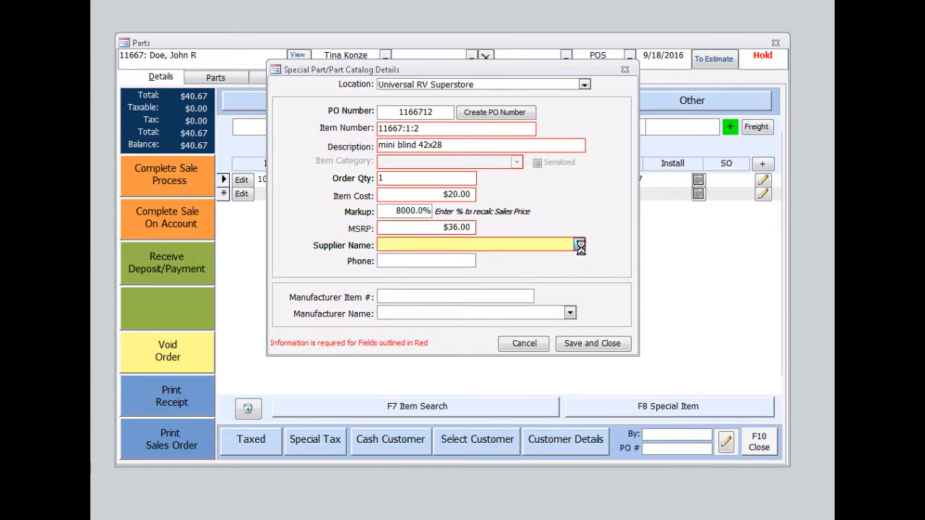
text(winnebago)
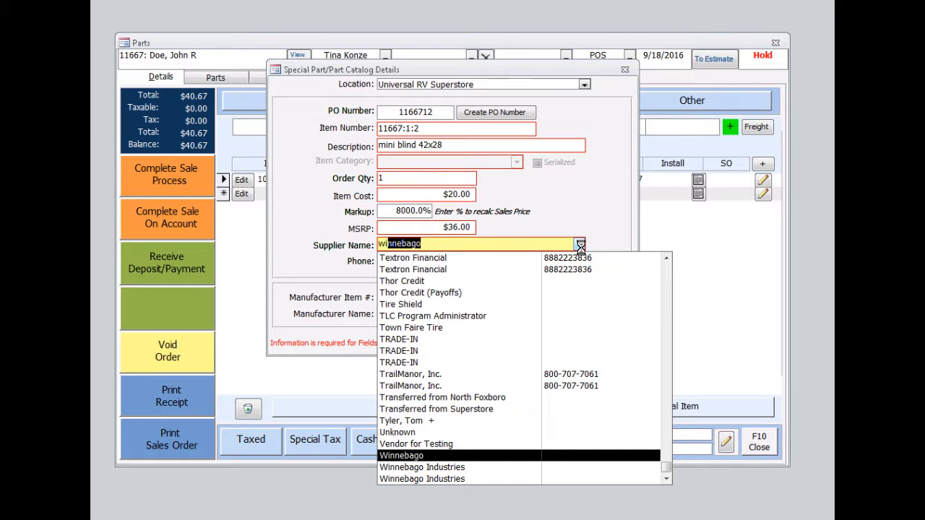
click(425, 456)
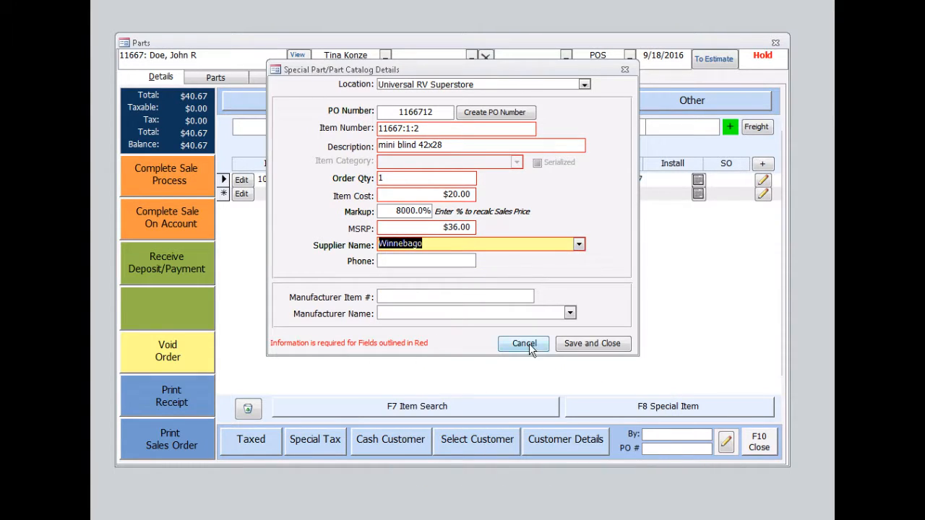
click(578, 347)
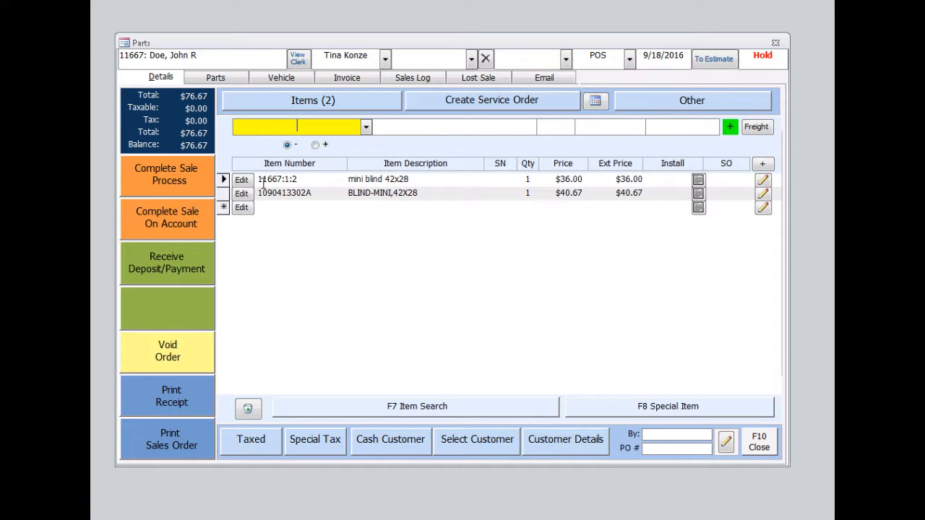
click(224, 195)
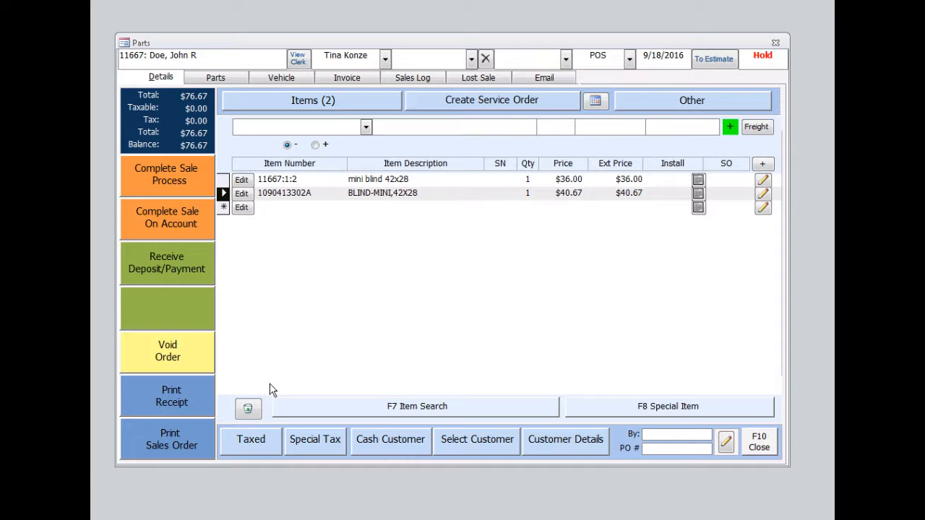
click(247, 409)
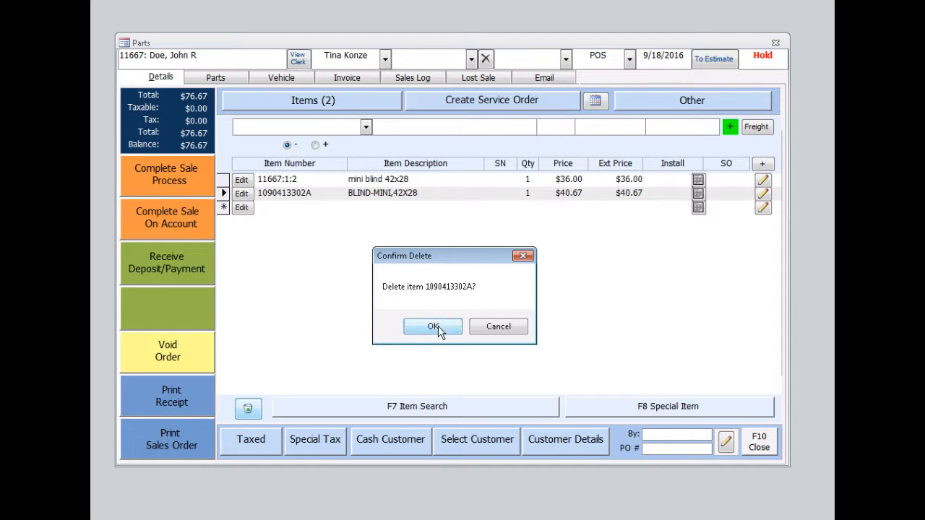
click(433, 326)
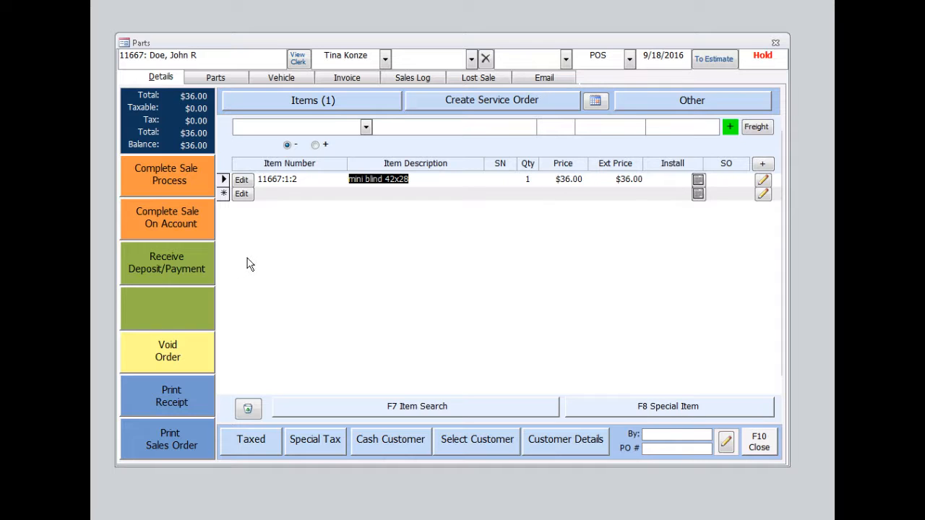
Open the deposit/payment form for the order and choose Cash as the payment method
click(380, 181)
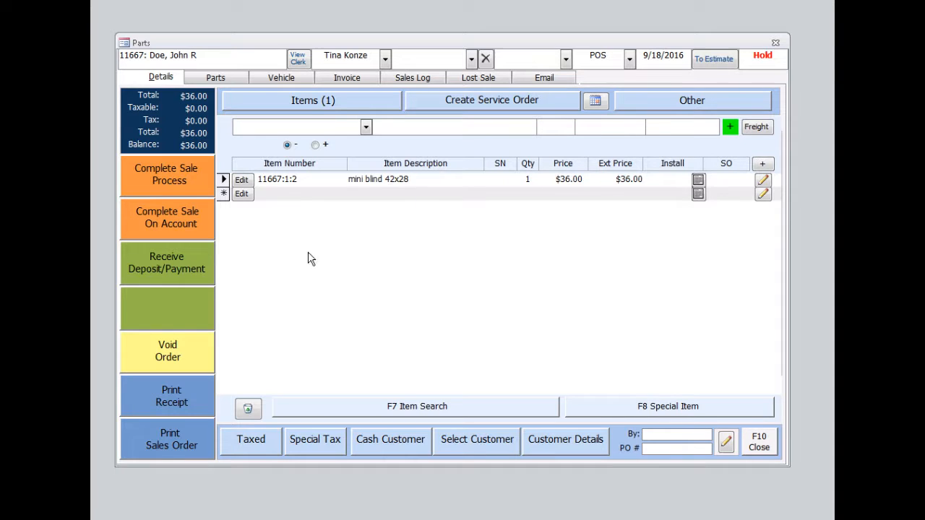
click(163, 268)
click(360, 111)
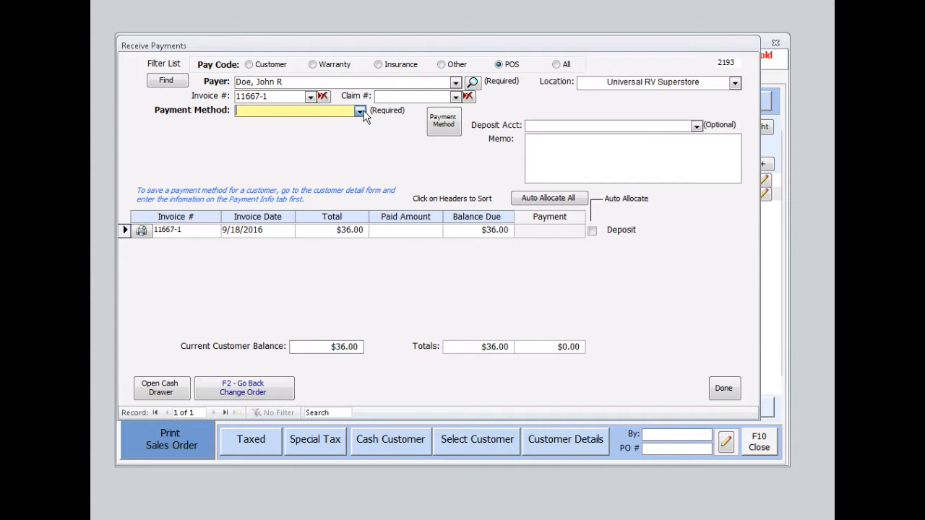
click(270, 173)
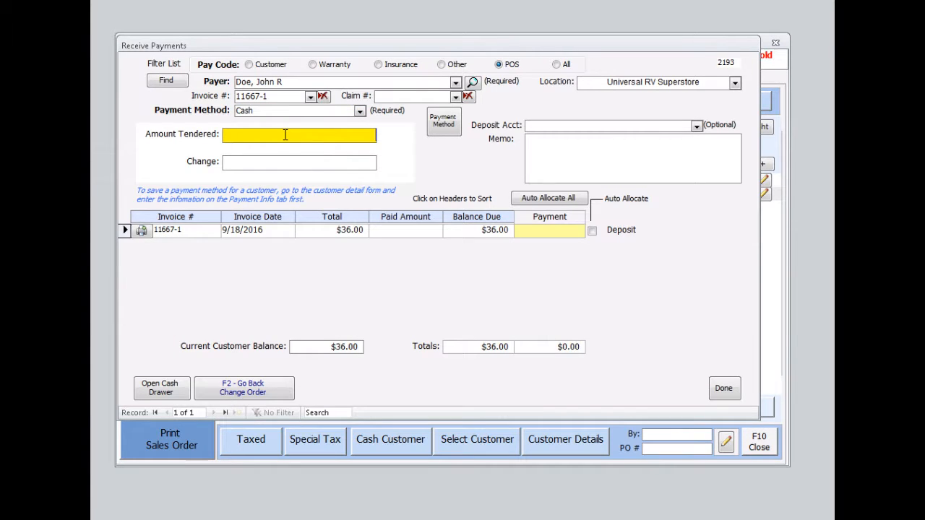
Tender $10.00 cash, set the invoice payment to $10.00 marked as a deposit, and apply the payment
text(100)
key(BackSpace)
key(Return)
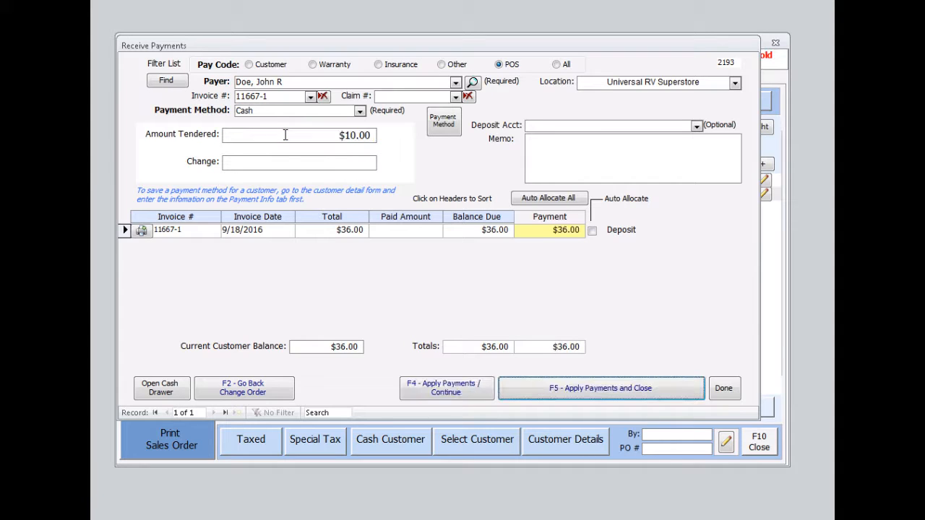
drag(558, 233, 589, 229)
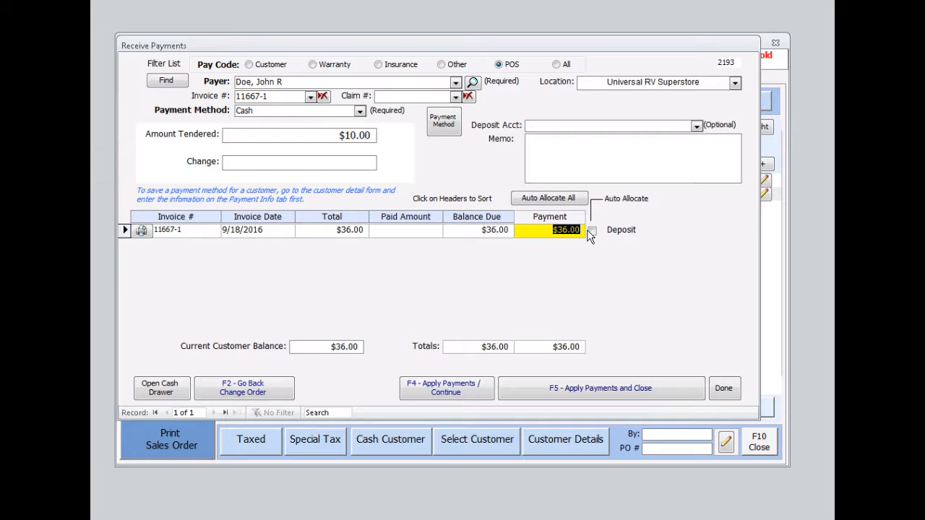
text(10.00)
click(591, 231)
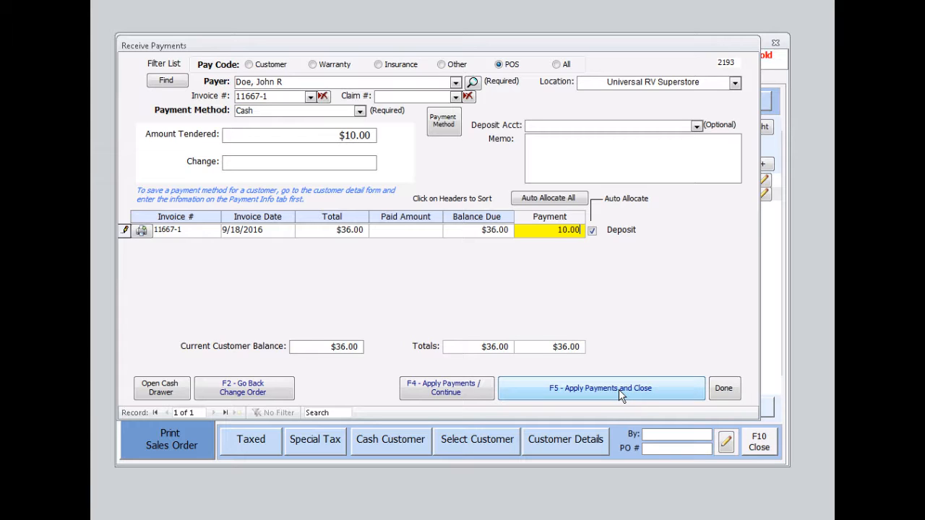
click(445, 395)
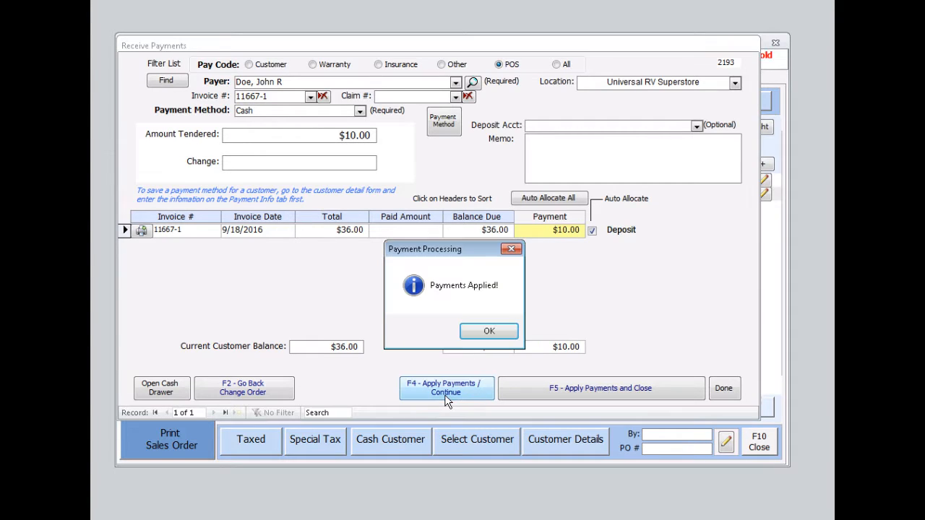
click(483, 334)
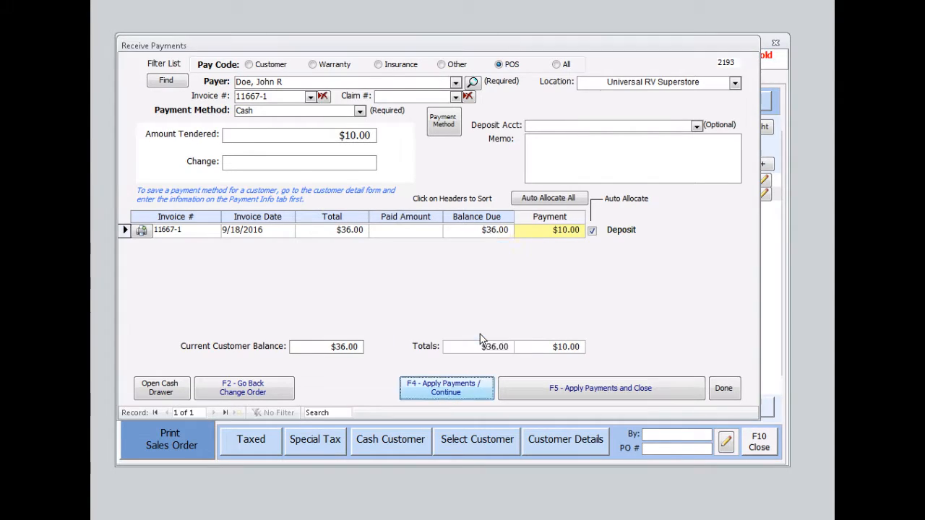
Close the payment form and the POS order
click(723, 388)
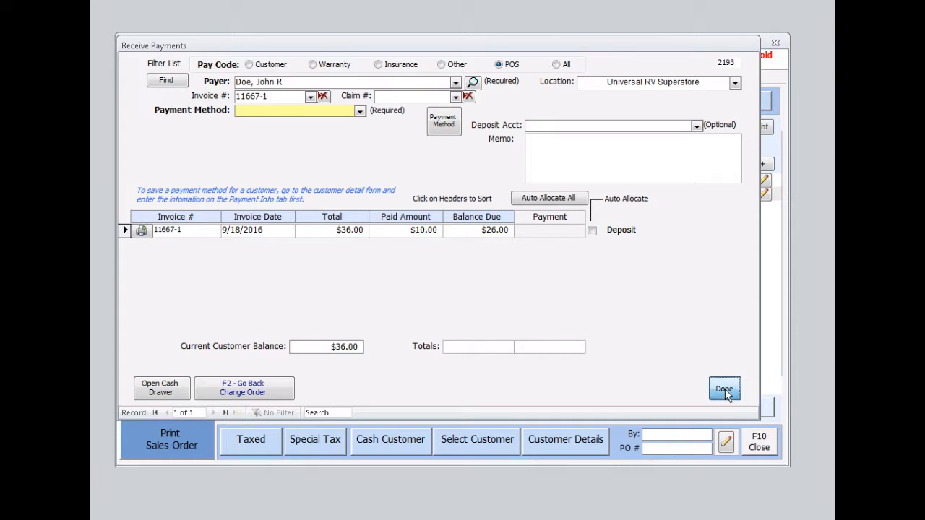
click(758, 441)
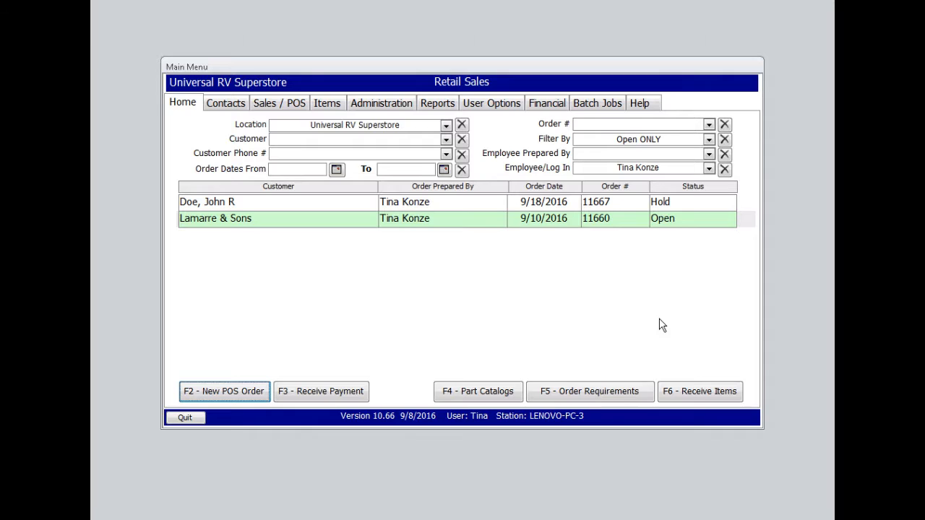
Create purchase orders from the order requirements for the special-order mini blind
click(593, 396)
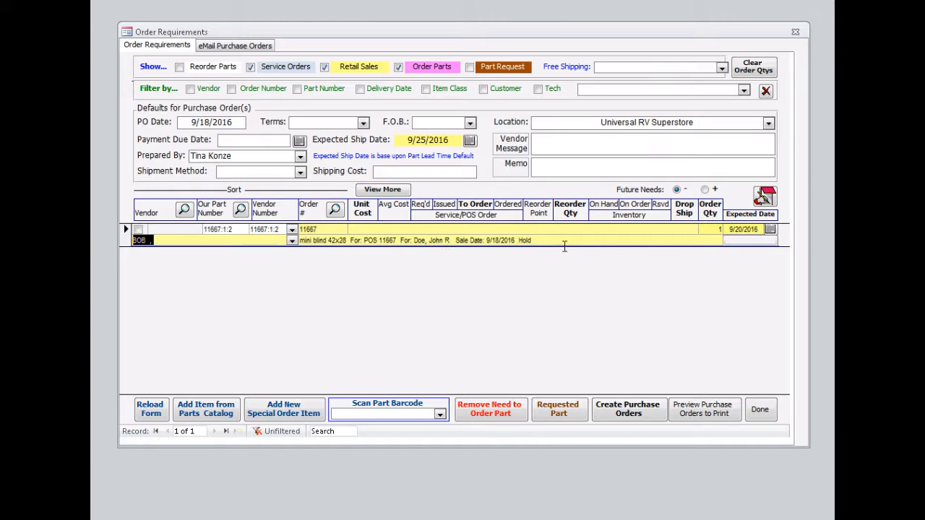
click(629, 413)
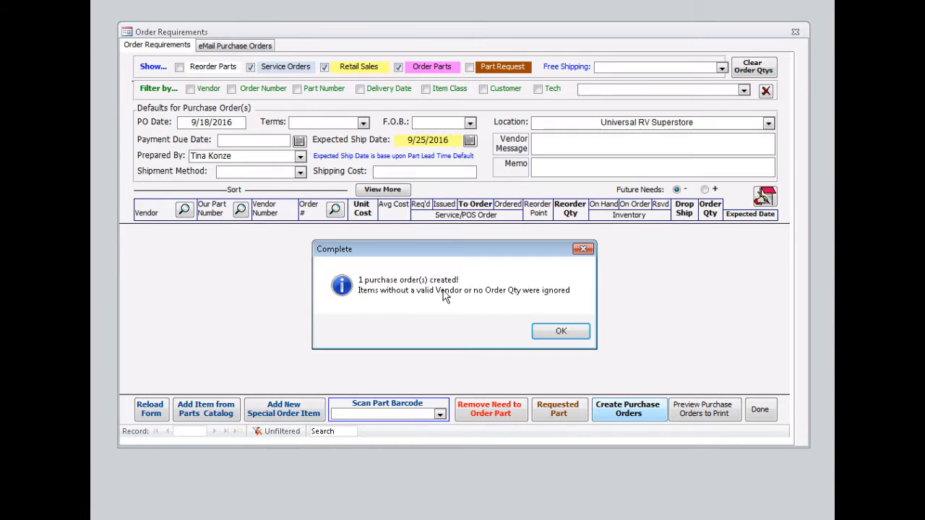
click(561, 332)
Close order requirements and open the Receive Items form
click(760, 410)
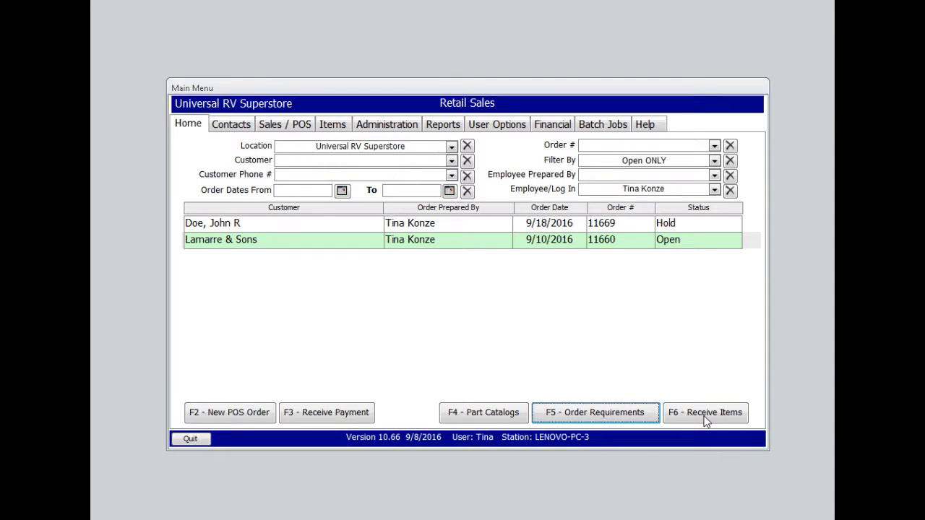
click(706, 413)
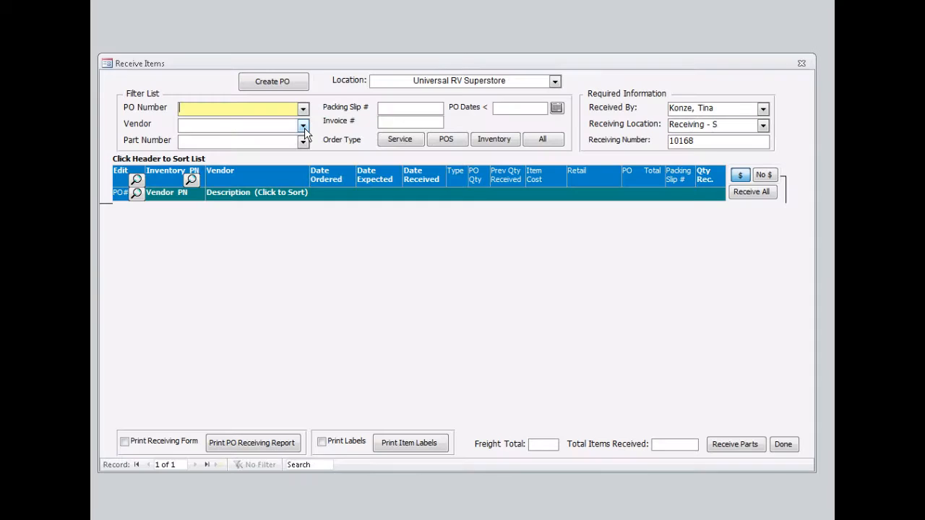
Filter the receiving list by vendor Winnebago and receive one mini blind 42x28 on its purchase order
click(303, 127)
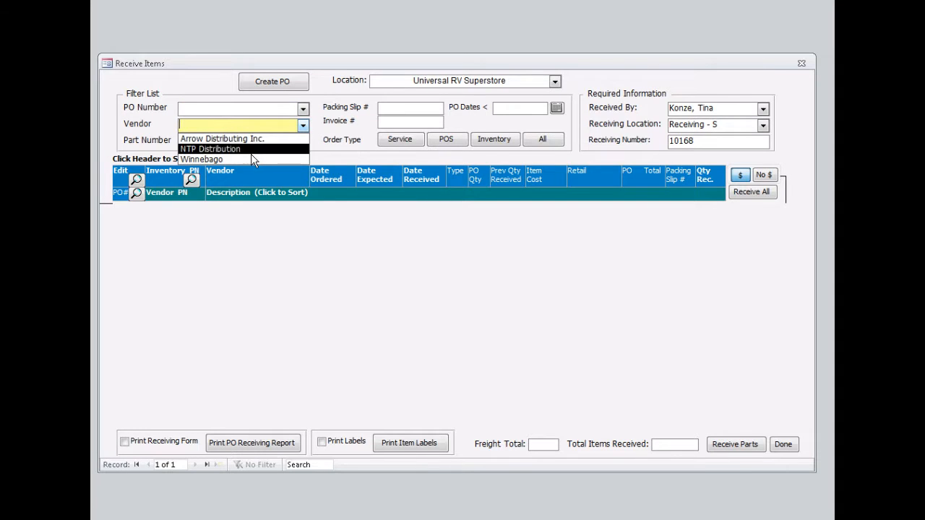
click(232, 160)
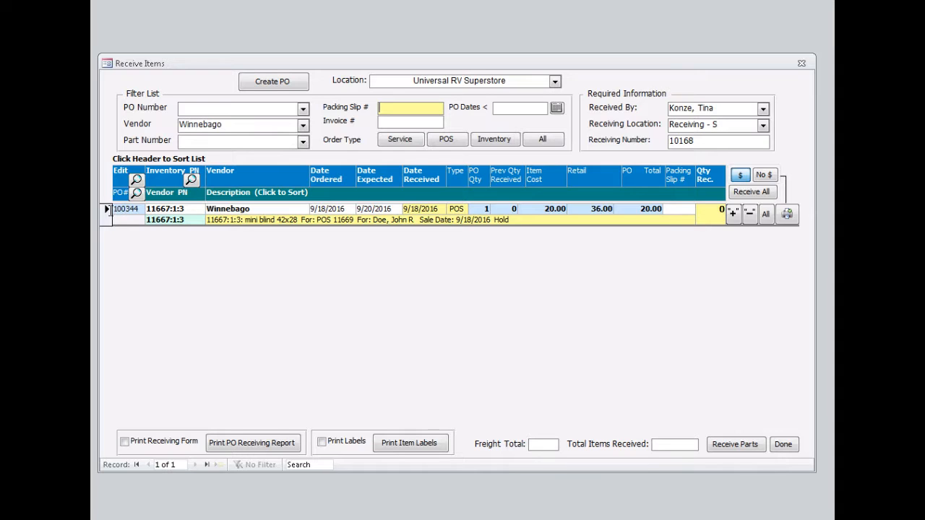
click(108, 211)
click(732, 214)
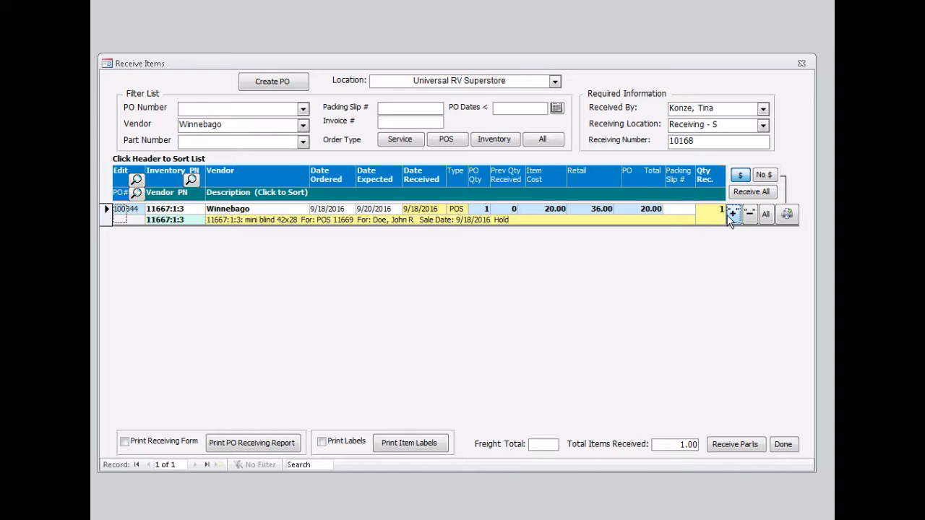
click(730, 447)
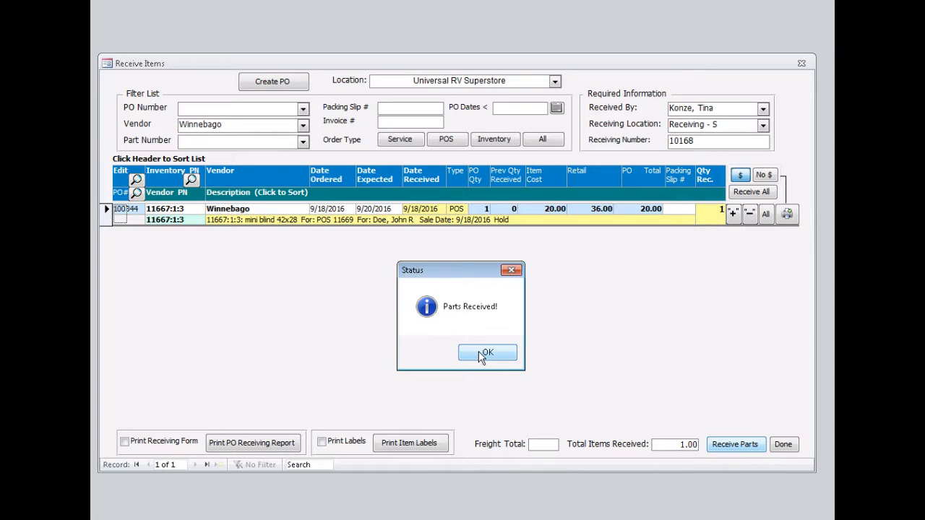
click(484, 353)
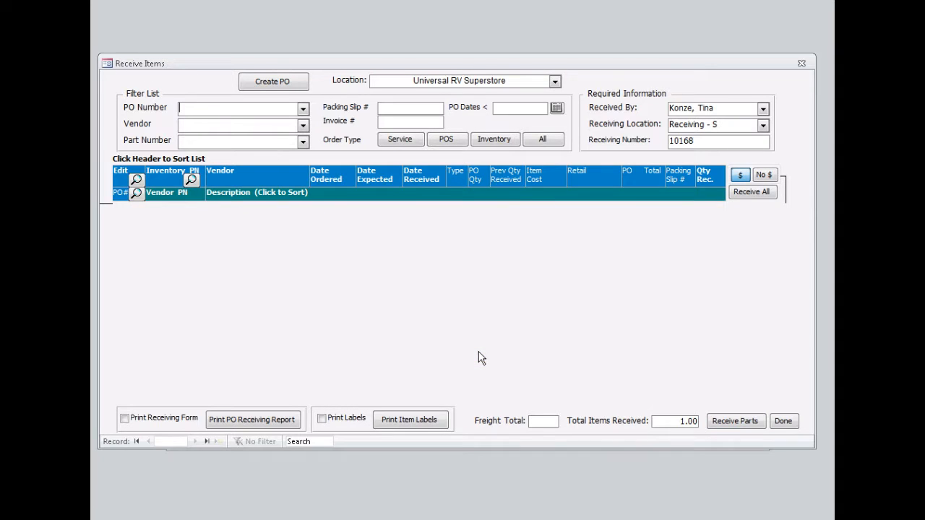
Close the Receive Items form, reopen the customer's open POS order, and start the sale completion process
click(784, 420)
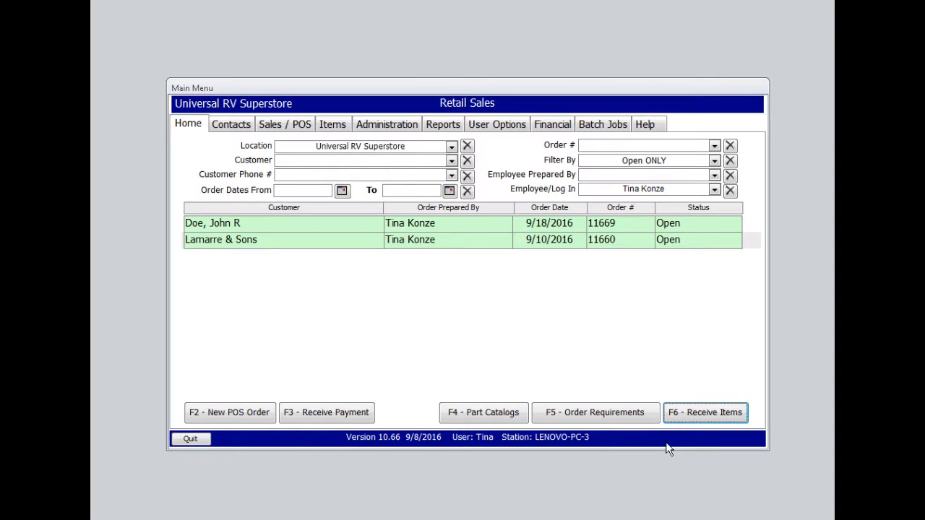
double_click(324, 229)
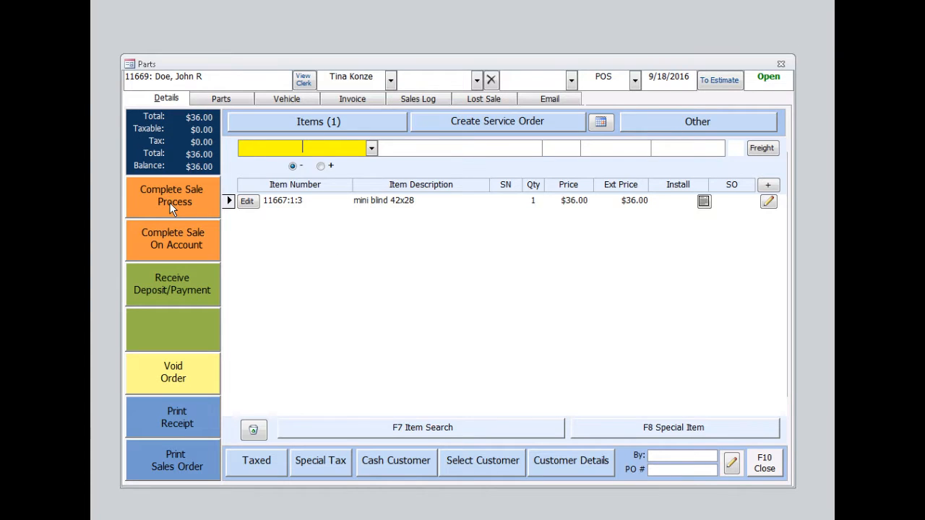
click(169, 202)
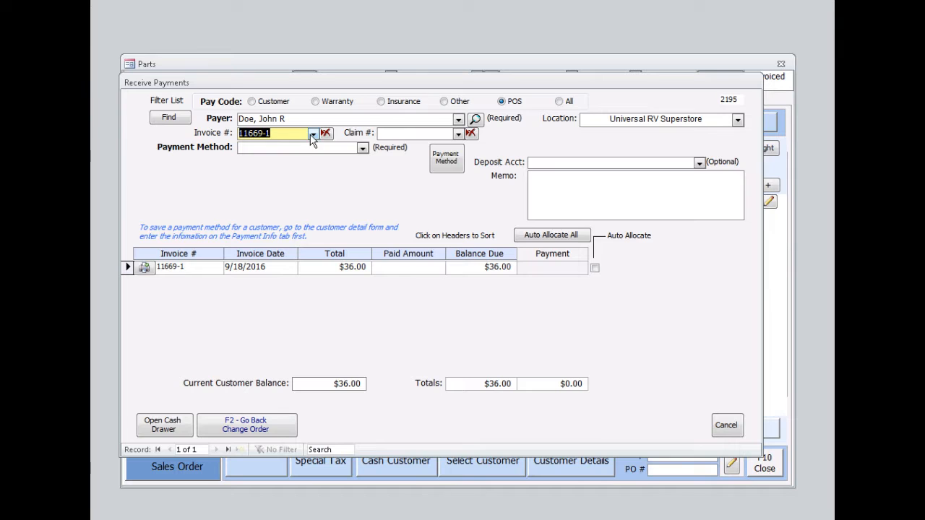
Pay the remaining balance by check, entering the check number and an amount of $36.00
click(362, 148)
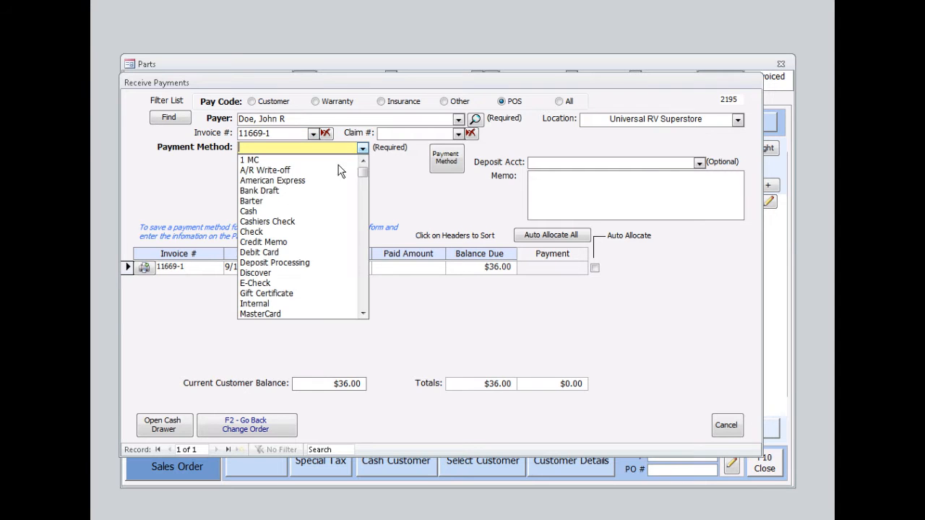
click(261, 231)
text(1235)
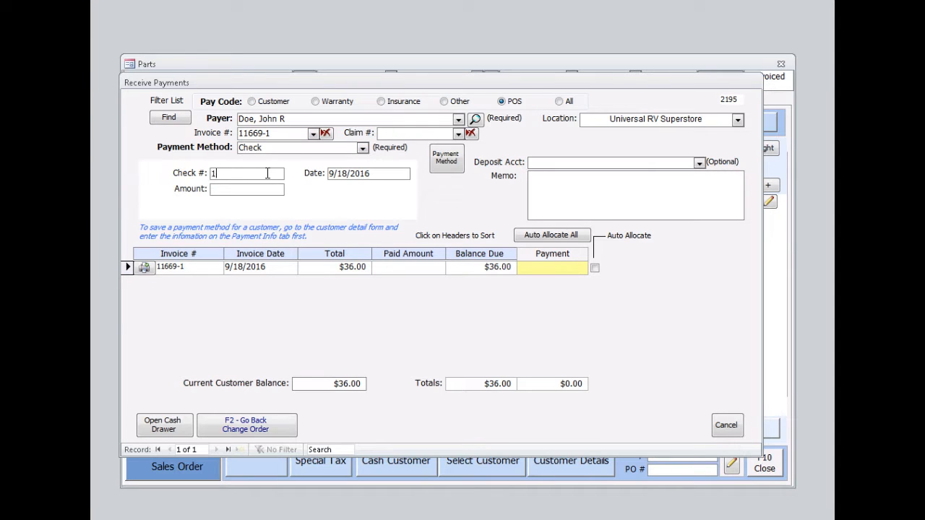
click(260, 191)
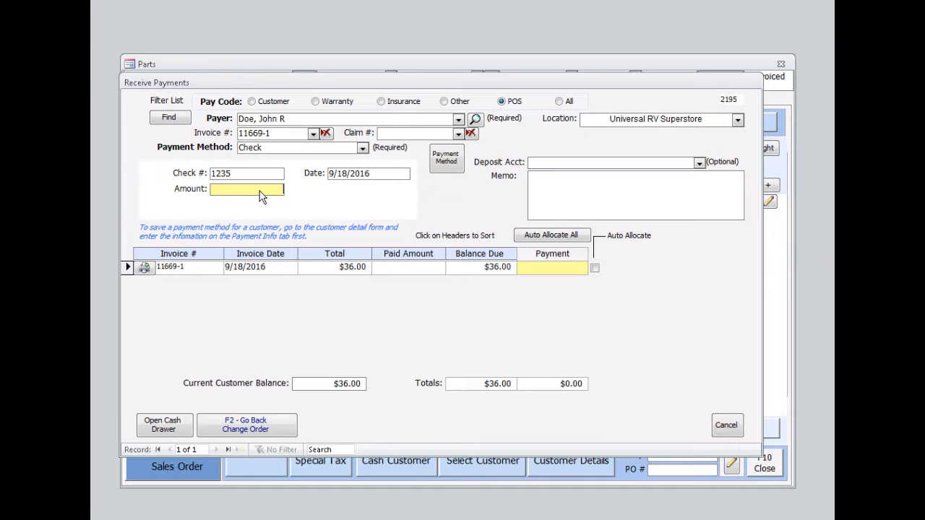
text(36.00)
key(Tab)
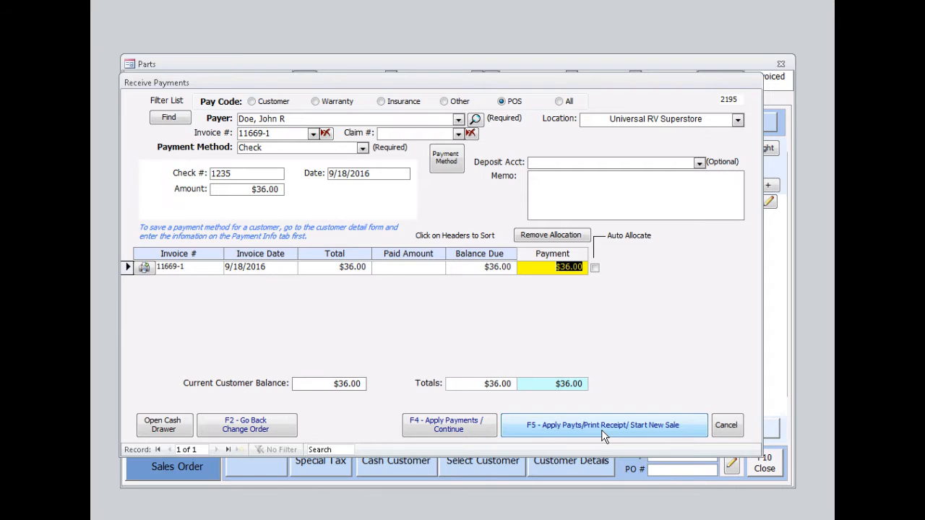
Apply the payment, acknowledge the confirmation messages, and close the POS order
click(447, 432)
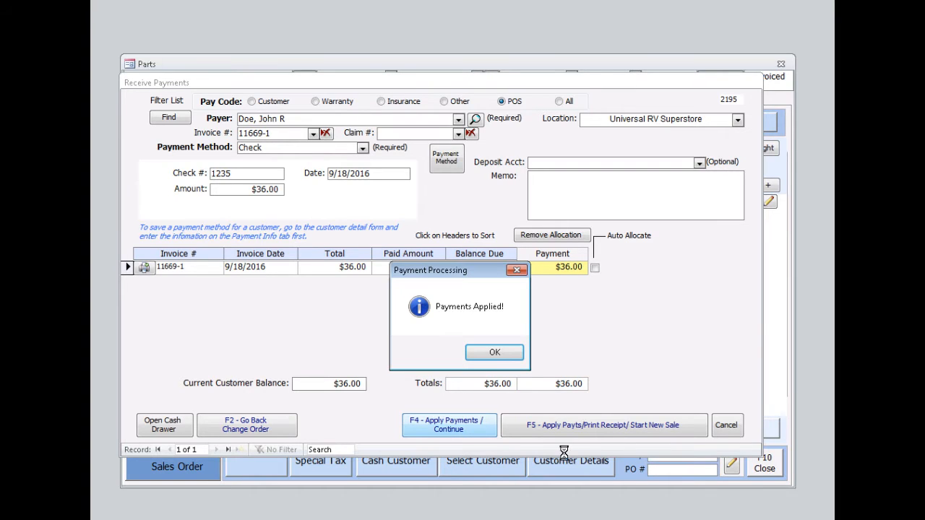
click(494, 354)
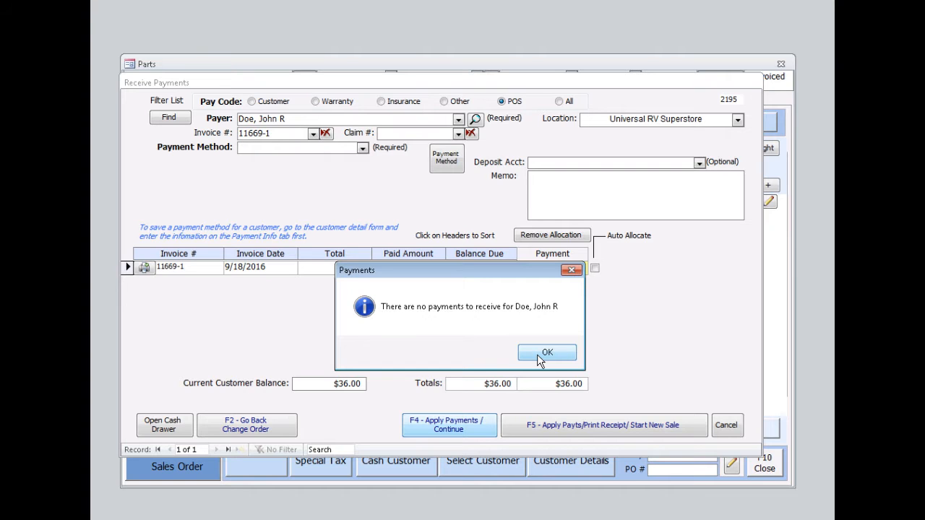
click(546, 353)
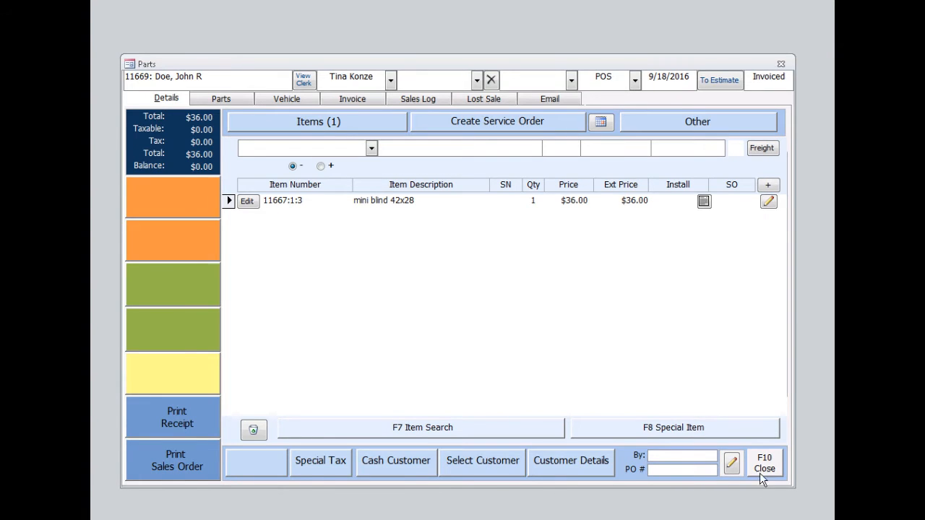
click(761, 469)
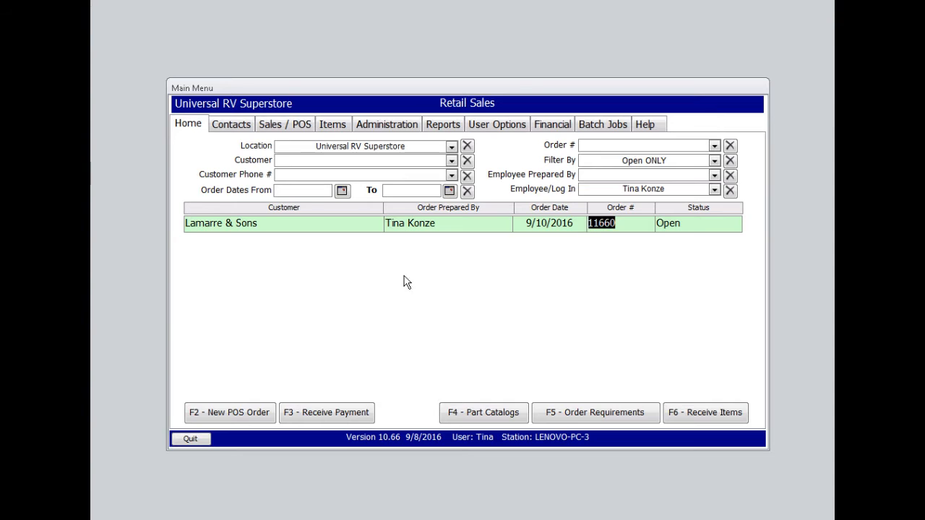